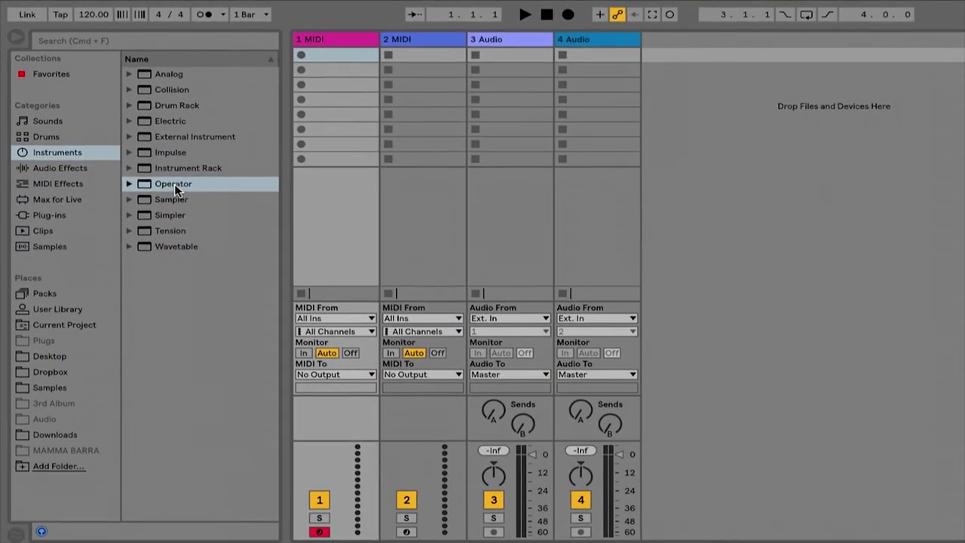
# - Load Operator from the Instruments browser onto MIDI track 1
pyautogui.doubleClick(184, 169)
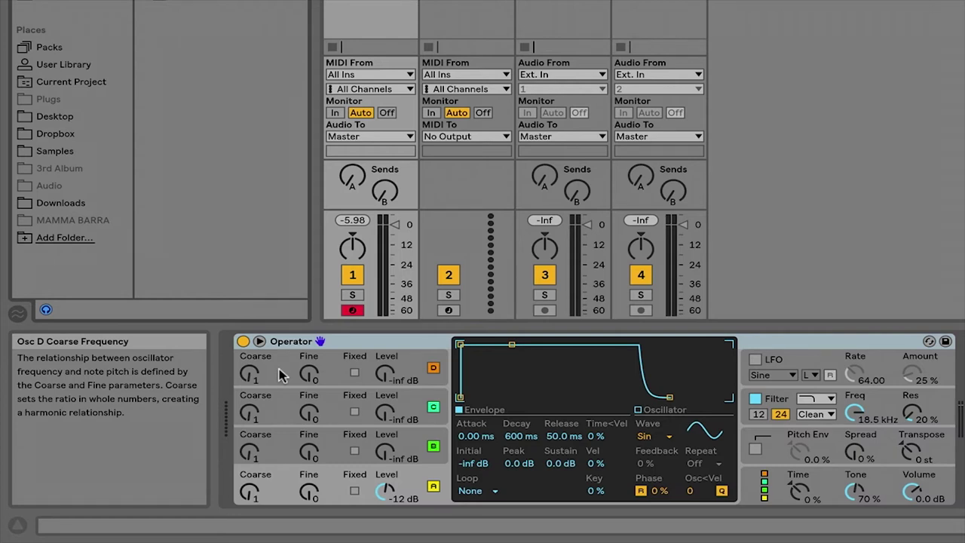
# - Put oscillator D in Fixed mode at 173 Hz and lift its level to roughly -61 dB
pyautogui.click(355, 374)
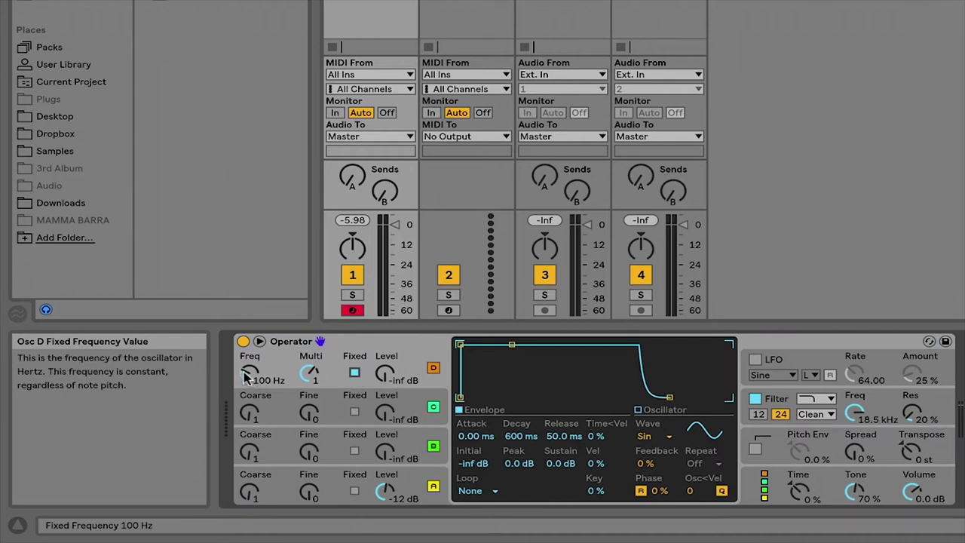
pyautogui.moveTo(247, 374); pyautogui.dragTo(247, 354)
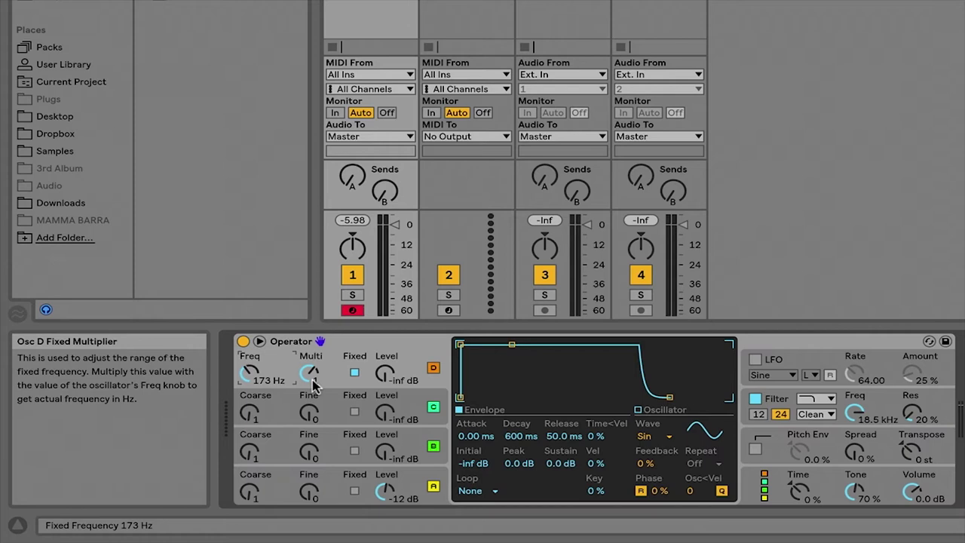
pyautogui.moveTo(387, 373)
pyautogui.mouseDown()
pyautogui.moveTo(387, 357)
pyautogui.moveTo(386, 371)
pyautogui.mouseUp()
# - Take oscillator D out of Fixed mode, switch oscillators D, C, B and A off, then re-enable A and B
pyautogui.click(354, 373)
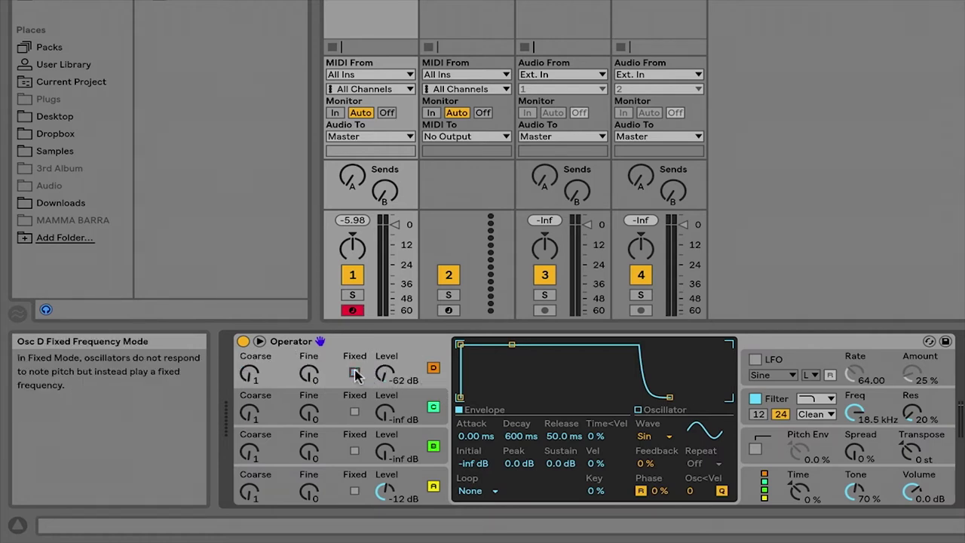
pyautogui.click(434, 368)
pyautogui.click(433, 408)
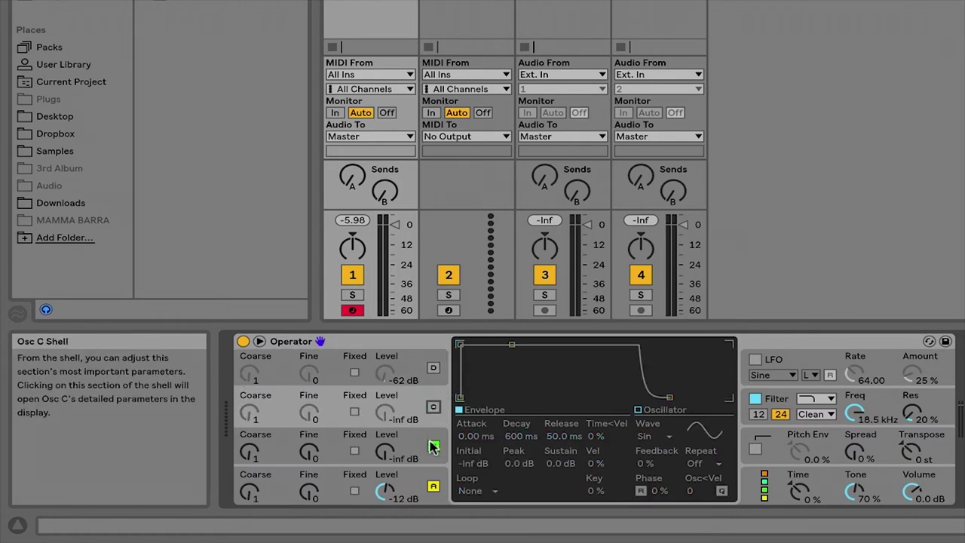
pyautogui.click(434, 447)
pyautogui.click(434, 487)
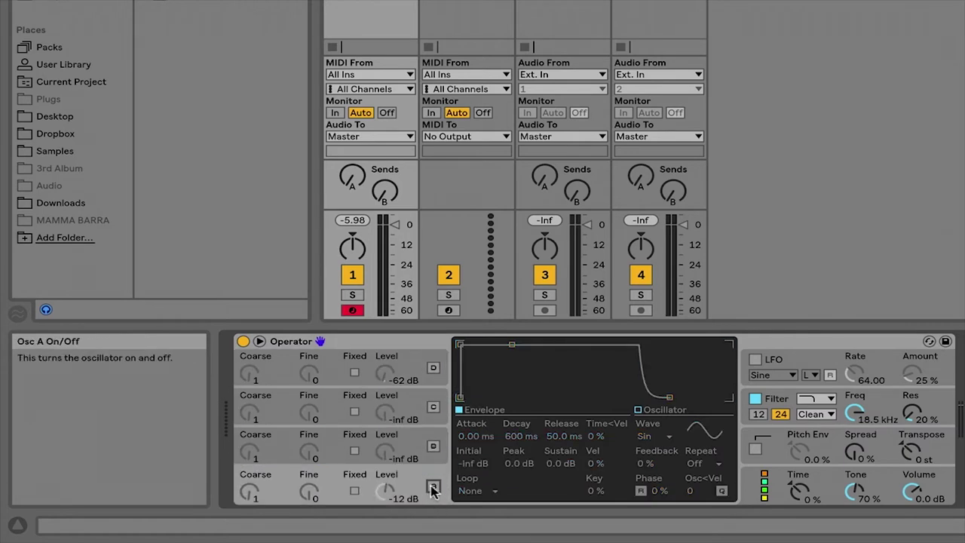
pyautogui.click(433, 487)
pyautogui.click(433, 446)
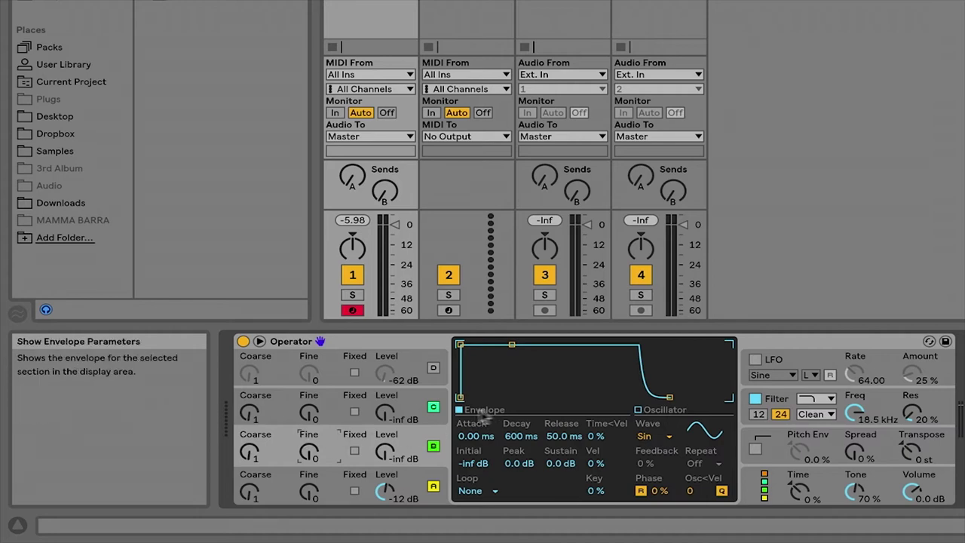
# - In the envelope view, set oscillator B's attack to 22.9 ms with a -1.4 dB peak
pyautogui.click(639, 411)
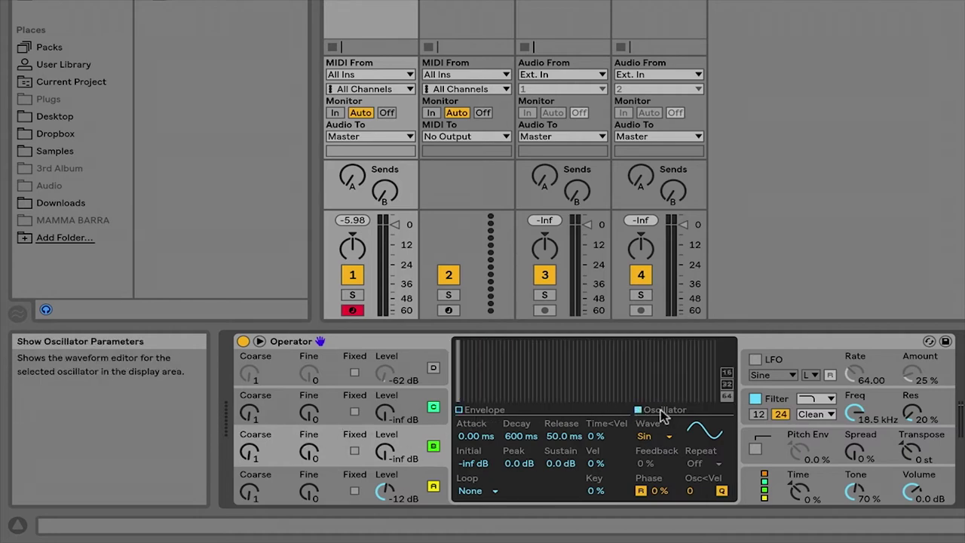
pyautogui.click(479, 413)
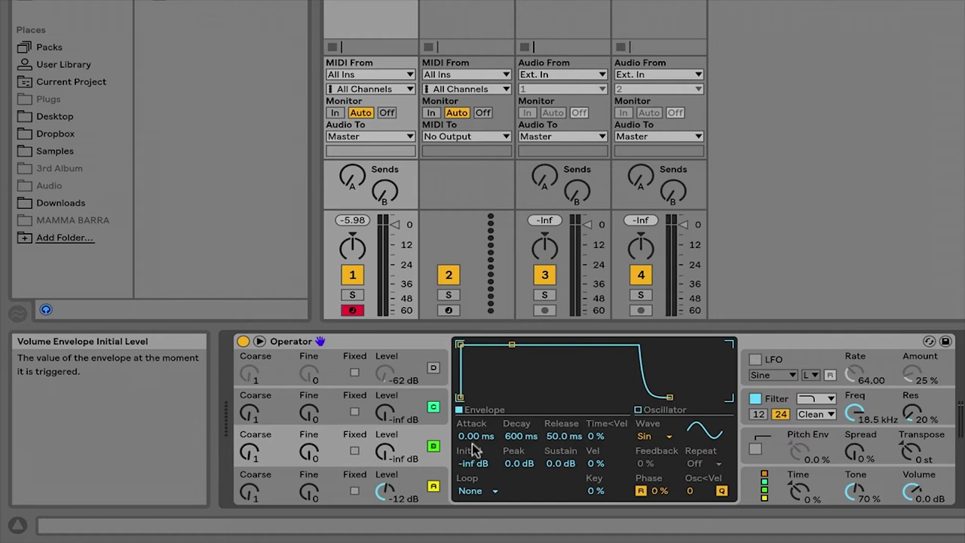
pyautogui.moveTo(461, 344)
pyautogui.mouseDown()
pyautogui.moveTo(549, 347)
pyautogui.moveTo(461, 346)
pyautogui.mouseUp()
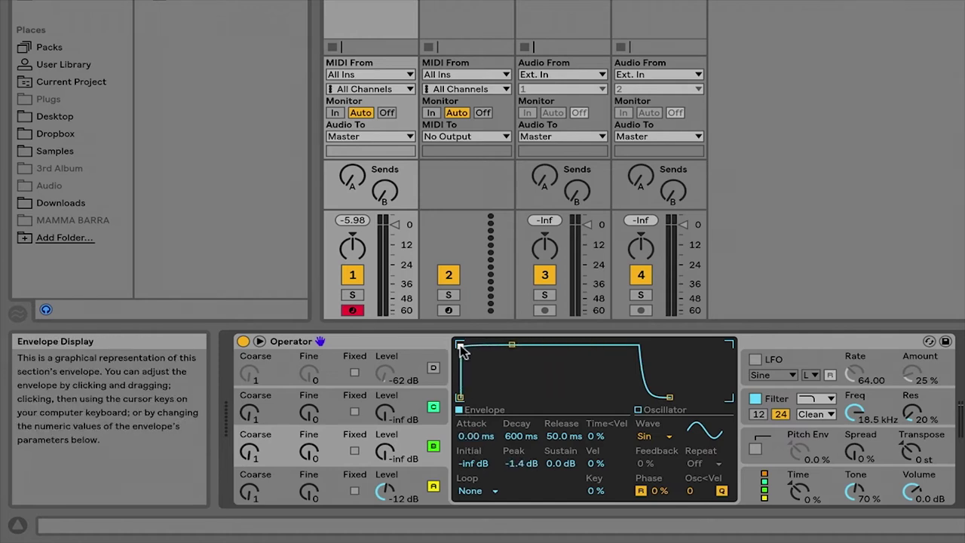
pyautogui.moveTo(472, 436)
pyautogui.mouseDown()
pyautogui.moveTo(472, 403)
pyautogui.moveTo(473, 444)
pyautogui.mouseUp()
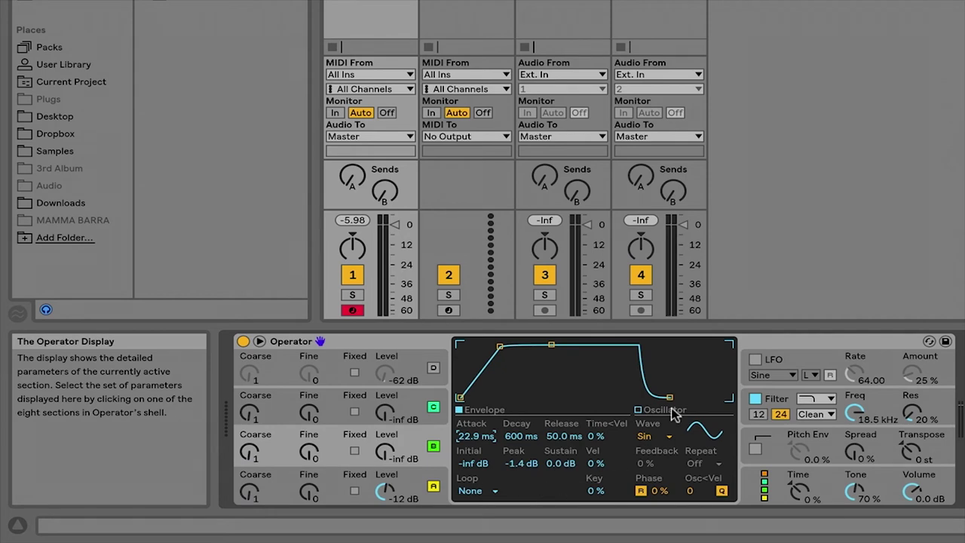
# - Draw a custom partials curve for oscillator B in the waveform editor
pyautogui.click(639, 410)
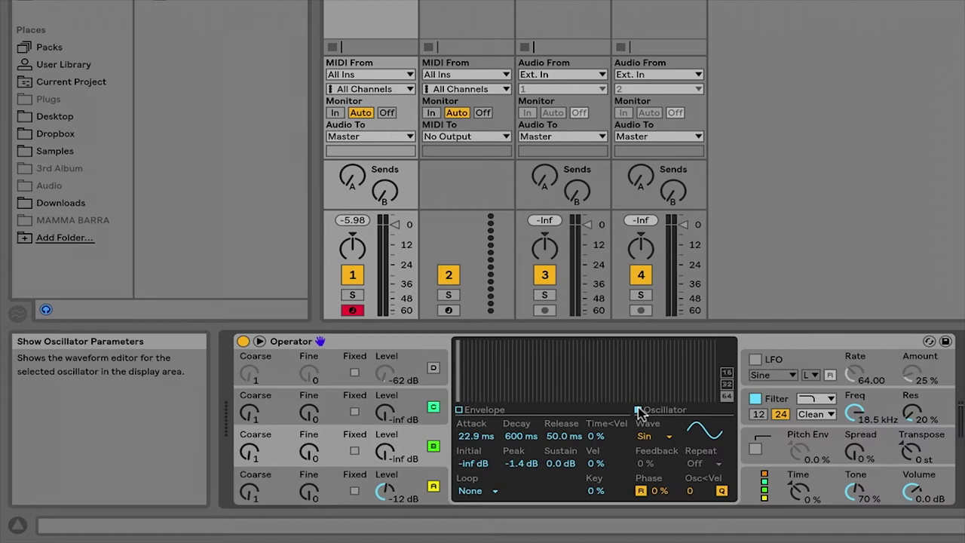
pyautogui.click(672, 441)
pyautogui.click(672, 441)
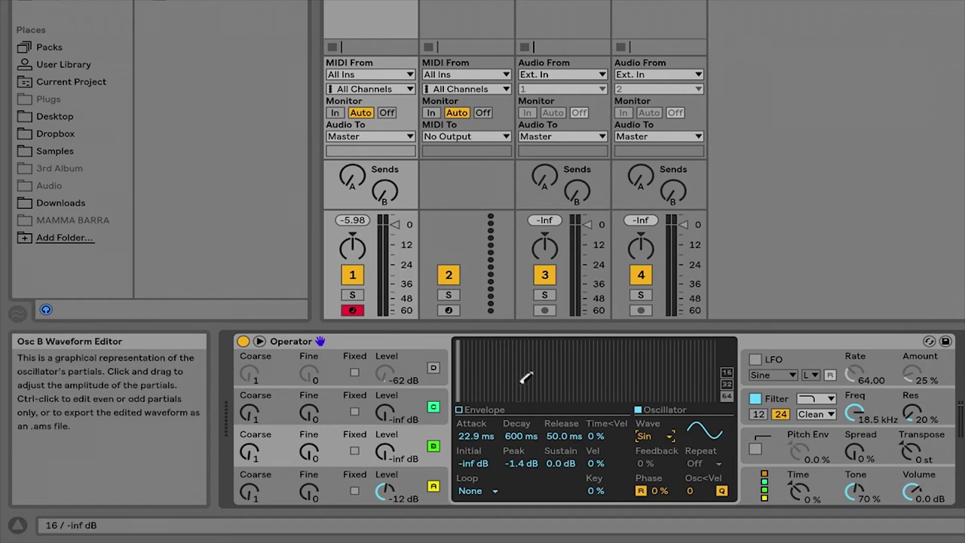
pyautogui.moveTo(489, 368)
pyautogui.mouseDown()
pyautogui.moveTo(582, 379)
pyautogui.moveTo(649, 345)
pyautogui.mouseUp()
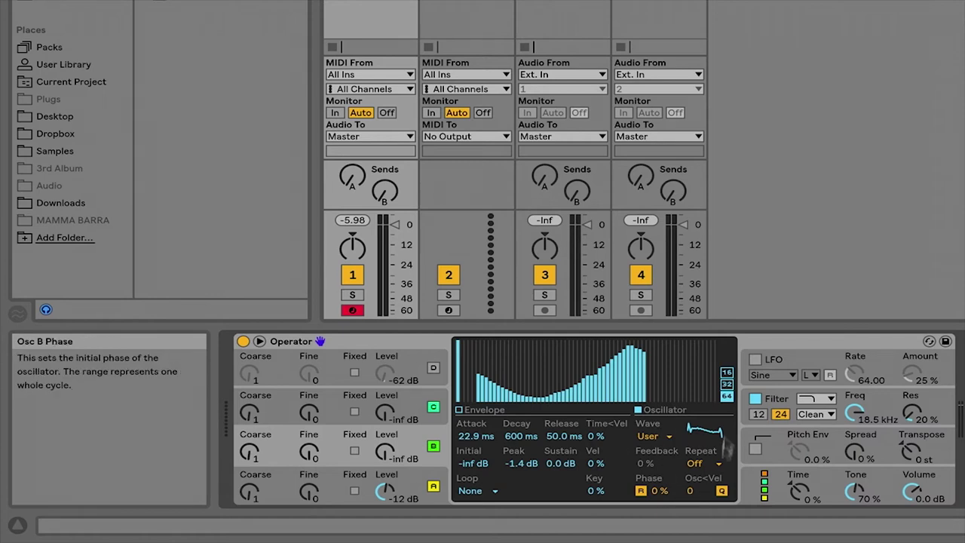
# - Cycle the partials display through 32, 16 and 64 harmonics, then show oscillator C's settings
pyautogui.click(727, 384)
pyautogui.click(727, 372)
pyautogui.click(727, 395)
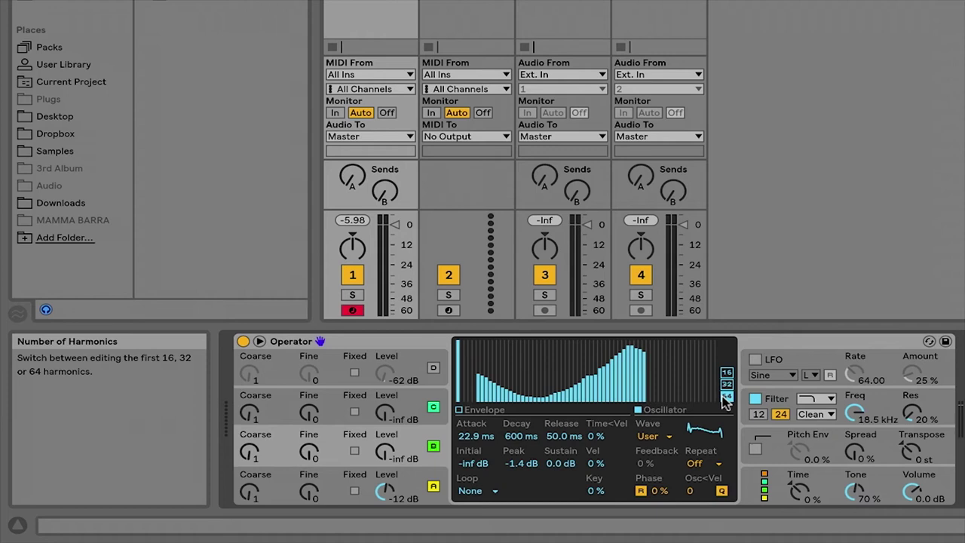
pyautogui.click(359, 402)
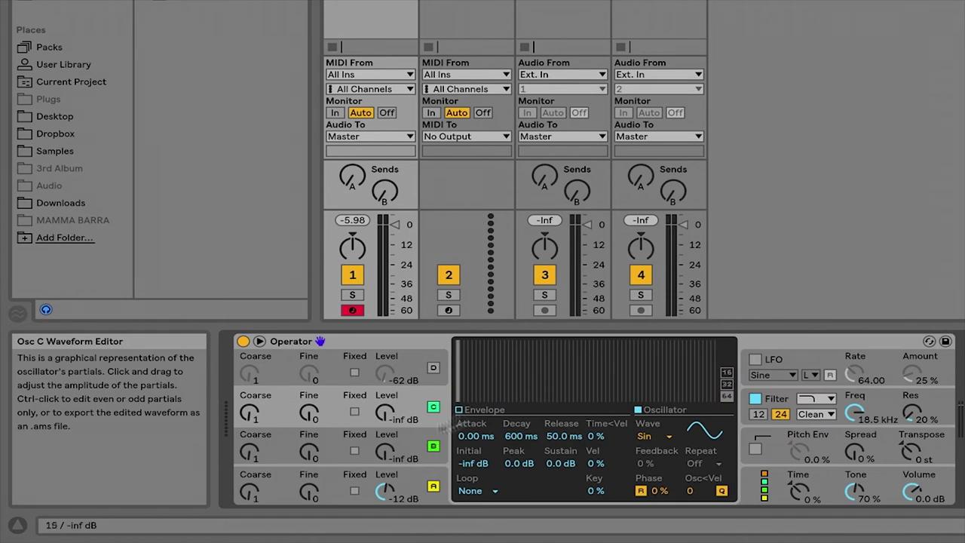
# - Show oscillator B's custom partials, 22.9 ms attack and -1.4 dB peak in the display
pyautogui.click(368, 439)
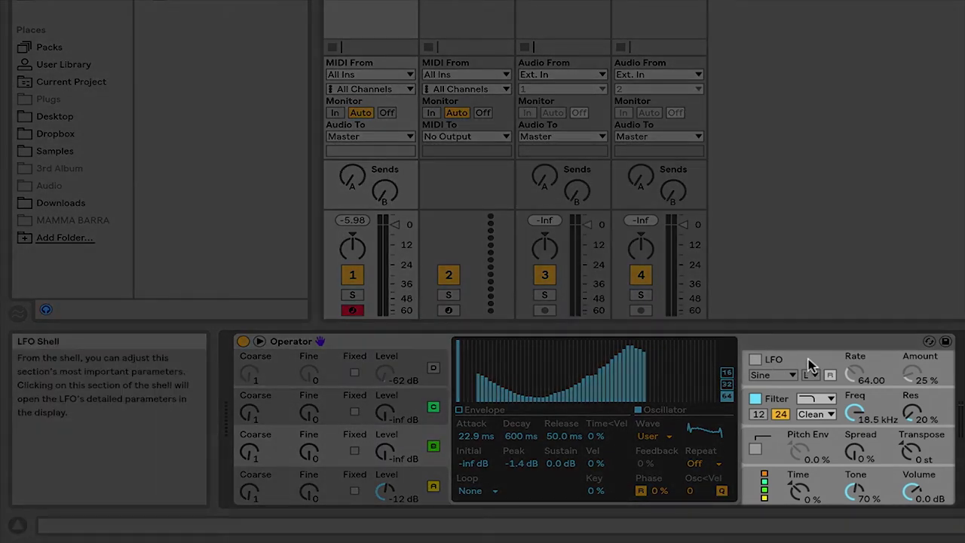
# - Show the LFO section's parameters and switch the LFO on
pyautogui.click(810, 366)
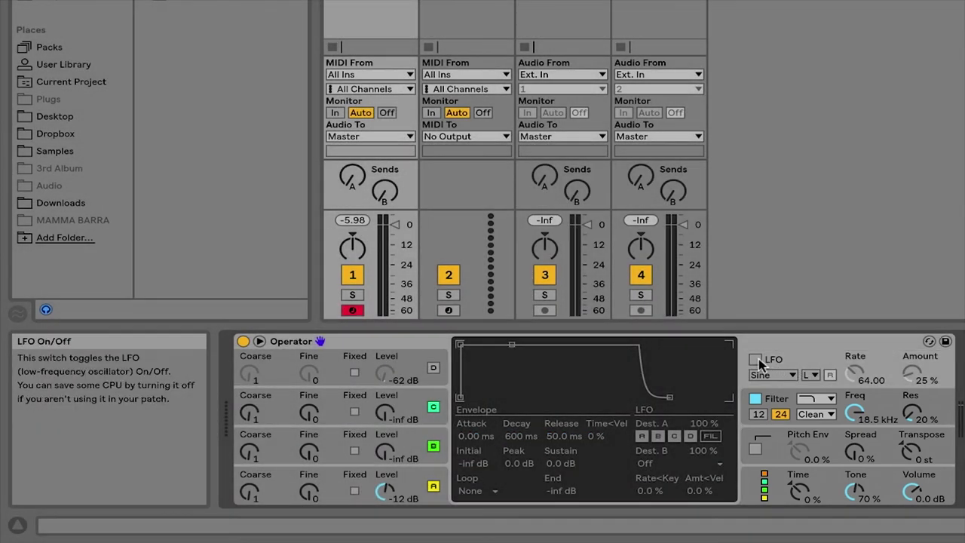
pyautogui.click(756, 360)
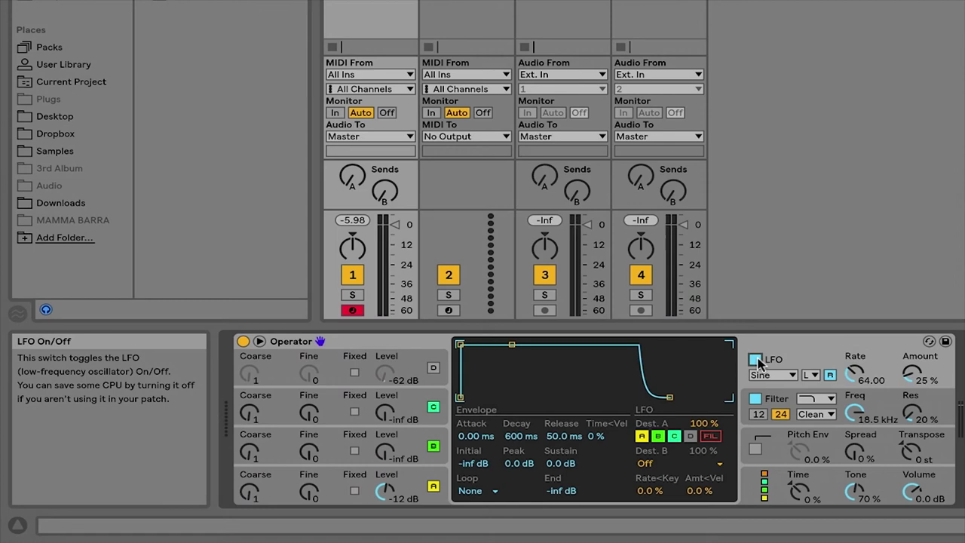
pyautogui.click(755, 359)
pyautogui.click(756, 360)
# - Toggle the filter off and on, try the pitch envelope switch, then show the global settings
pyautogui.click(777, 400)
pyautogui.click(756, 400)
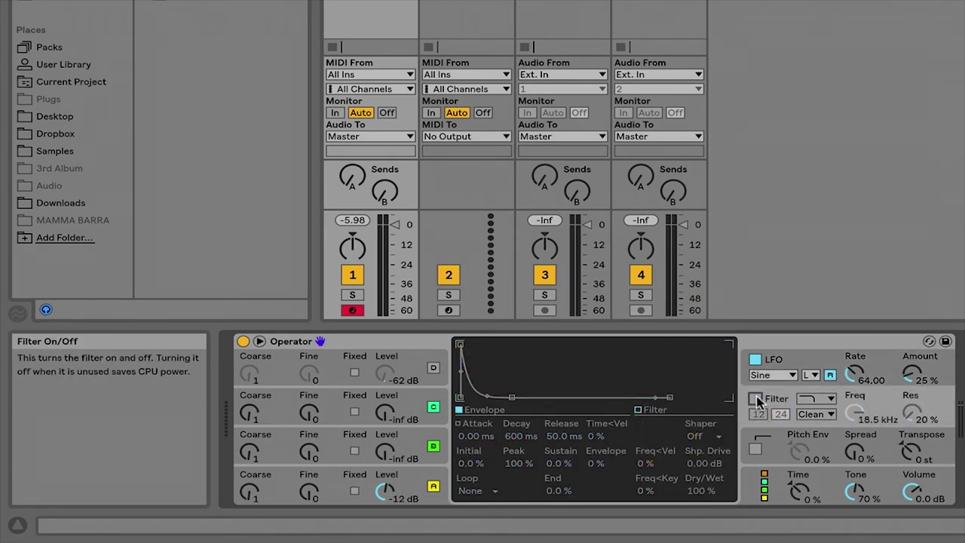
pyautogui.click(757, 400)
pyautogui.click(774, 449)
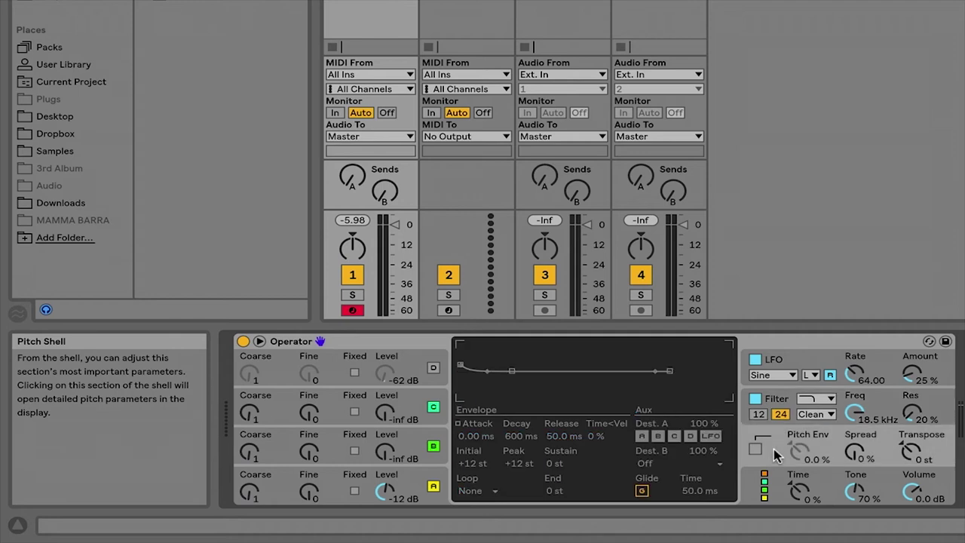
pyautogui.click(756, 449)
pyautogui.click(755, 450)
pyautogui.click(756, 483)
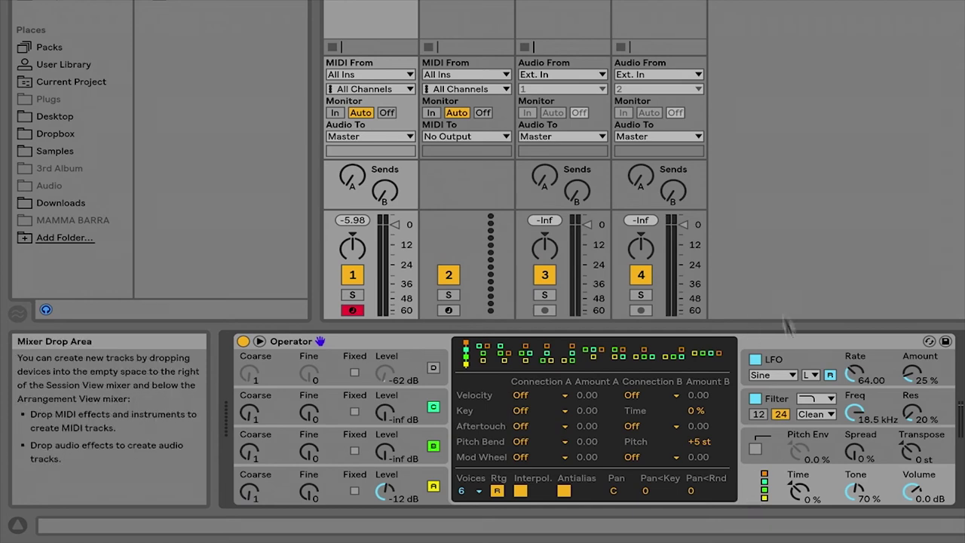
# - Show the LFO's destinations: Dest. A on oscillators A, B, C and filter at 100%
pyautogui.click(791, 362)
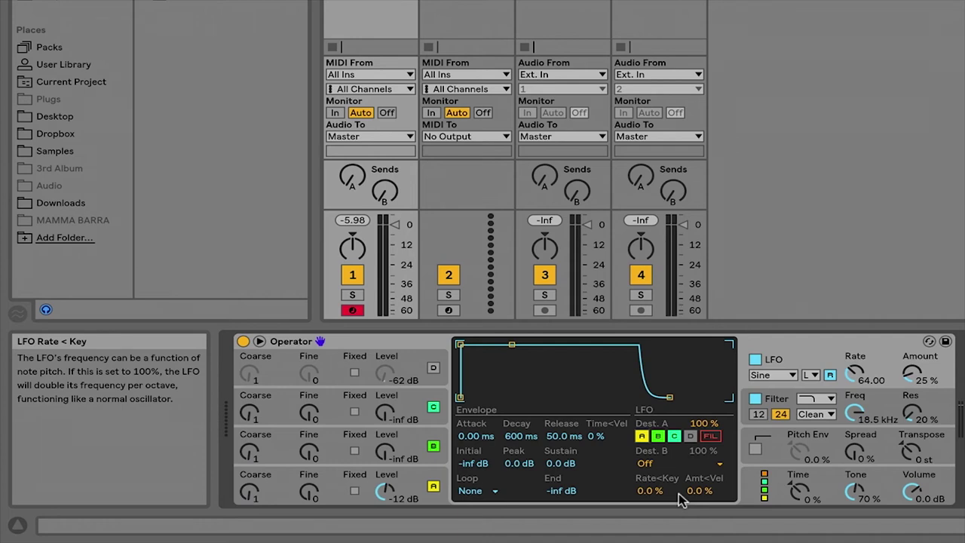
# - Keep the LFO on Sine, then drag the filter response to 4.35 kHz cutoff and 45% resonance
pyautogui.click(790, 375)
pyautogui.click(792, 377)
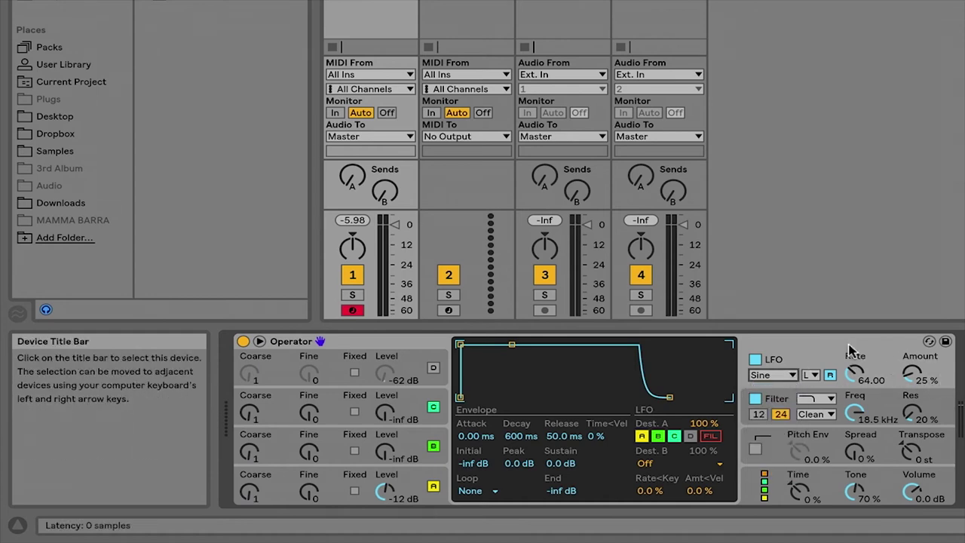
pyautogui.click(779, 405)
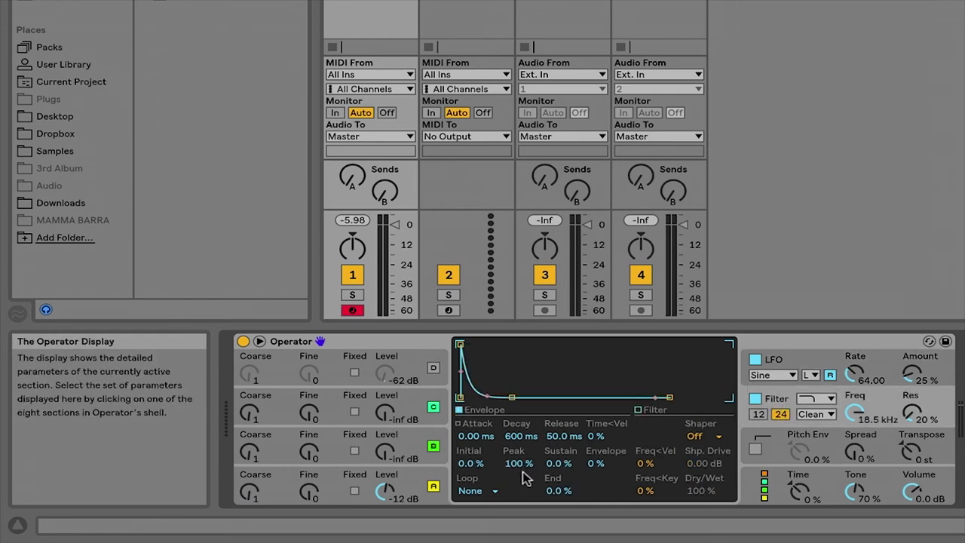
pyautogui.click(640, 410)
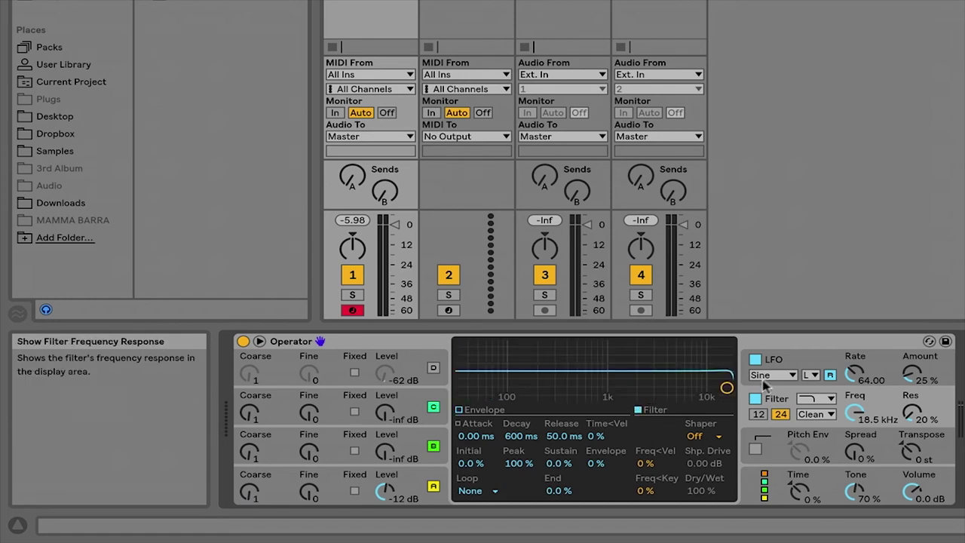
pyautogui.moveTo(728, 386); pyautogui.dragTo(668, 377)
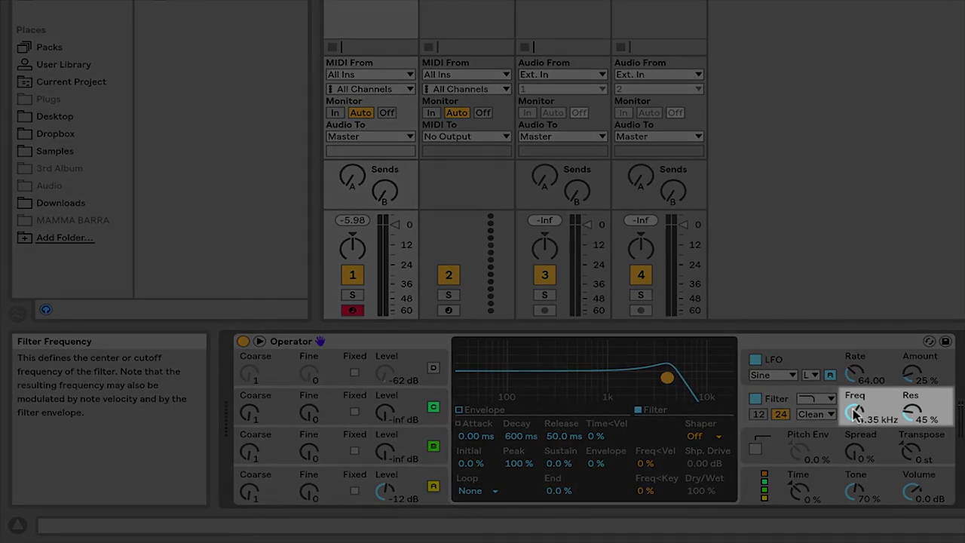
# - Enable the pitch envelope and drag its peak to a 15.2 s attack at +33 st
pyautogui.click(755, 447)
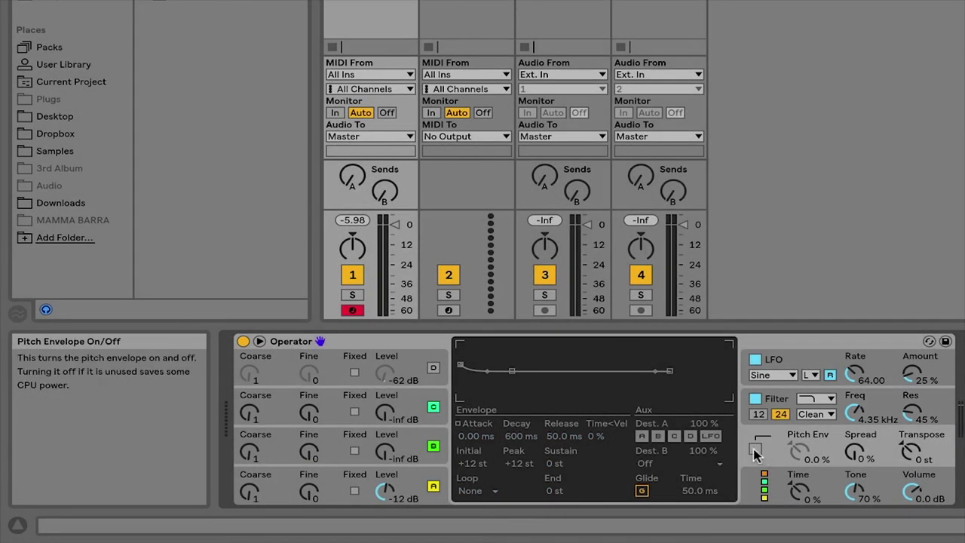
pyautogui.moveTo(462, 365); pyautogui.dragTo(547, 354)
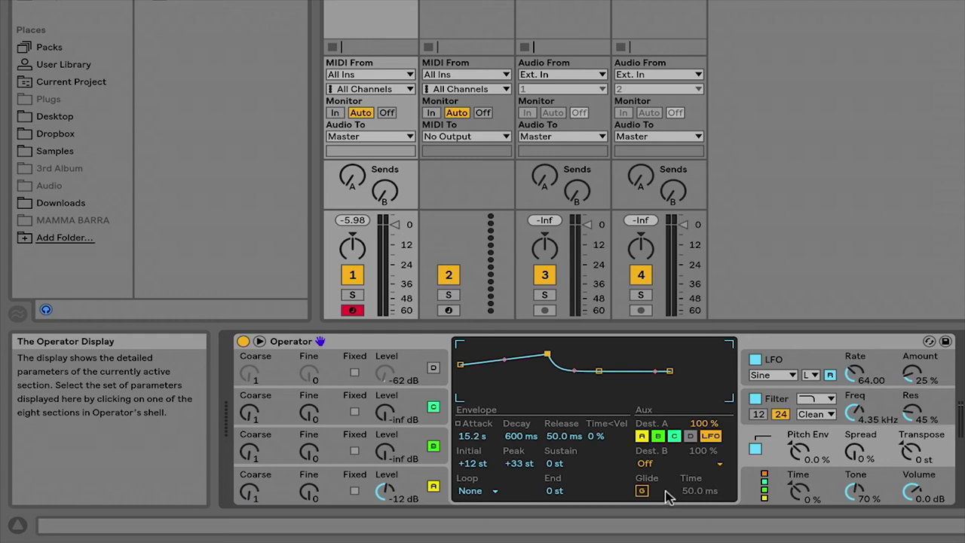
# - Show Operator's global panel: 6 voices, +5 st pitch bend, all modulation connections Off
pyautogui.click(754, 494)
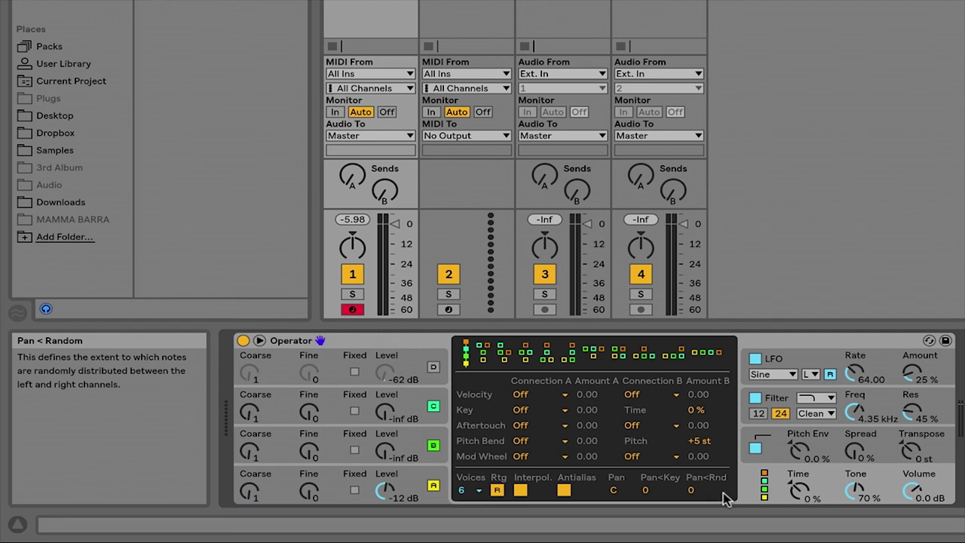
# - Step through the Pitch and Filter panels, ending on the LFO (600 ms decay, filter 100%)
pyautogui.click(782, 445)
pyautogui.click(791, 398)
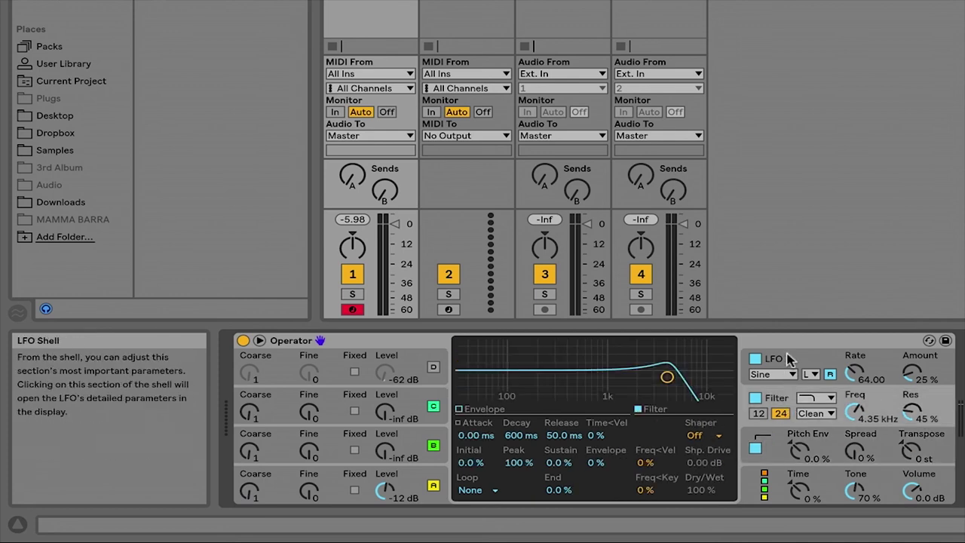
pyautogui.click(787, 359)
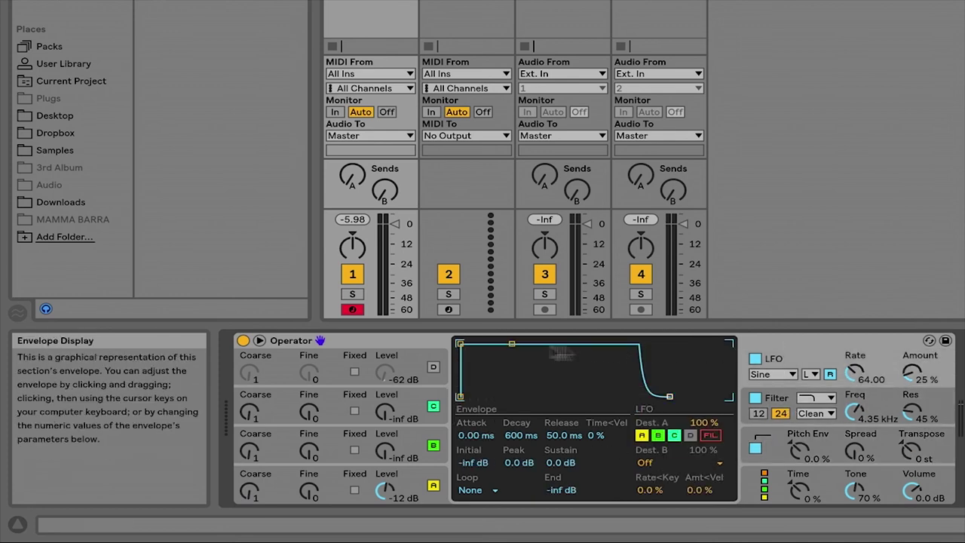